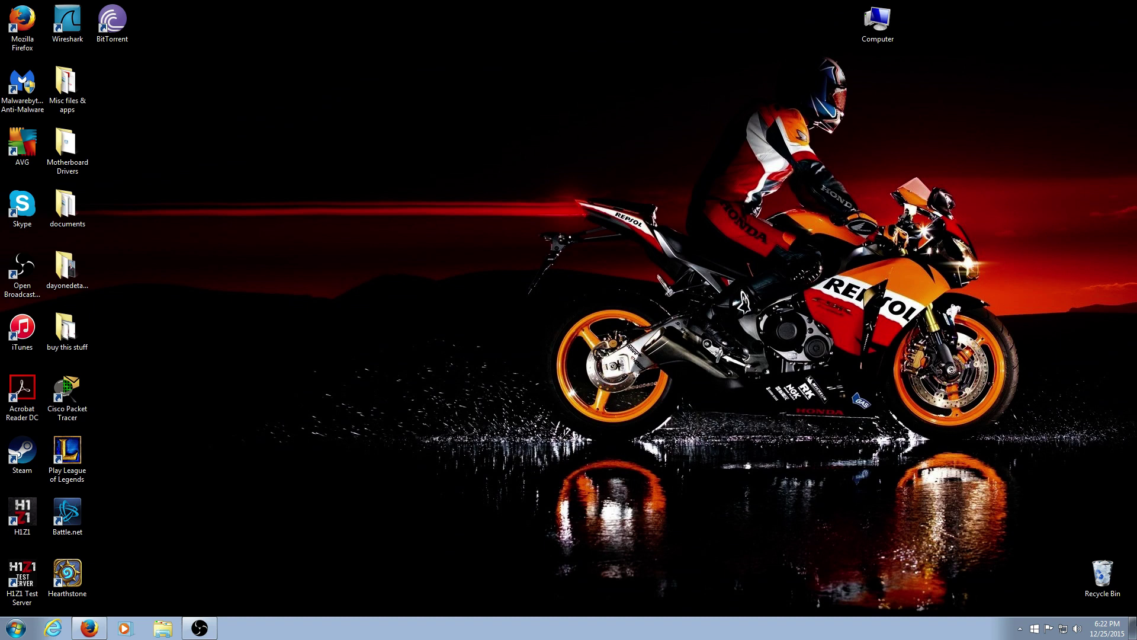
Open Steam's quick options from the hidden notification-area icons
left_click(1021, 628)
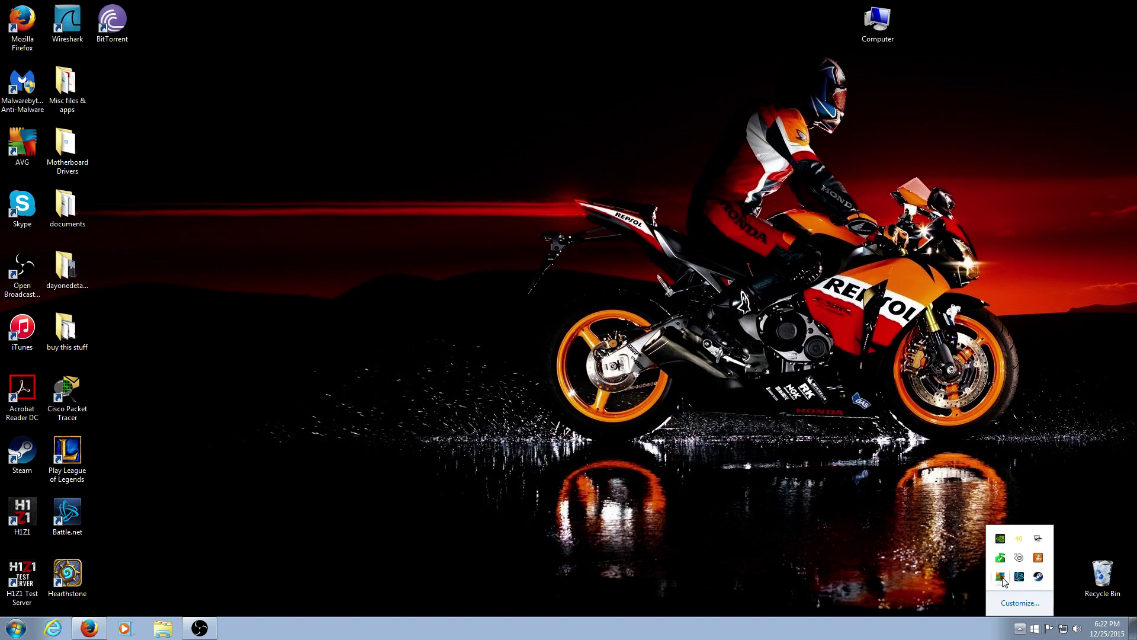
right_click(1038, 575)
Open the Steam Store window from the tray menu
left_click(950, 442)
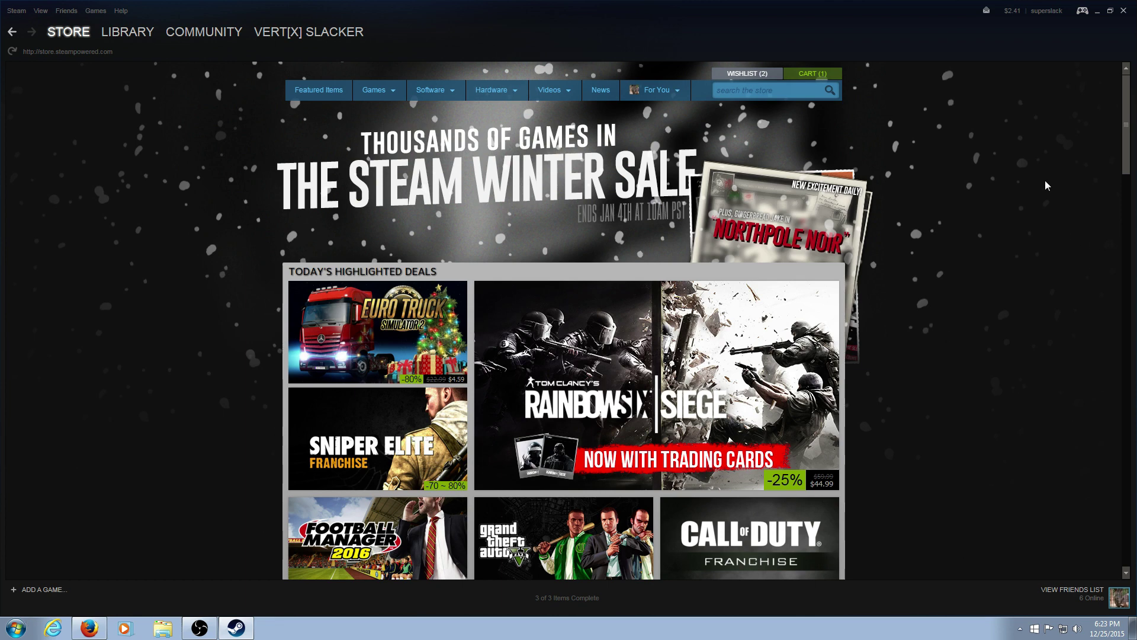
mouse_move(656, 385)
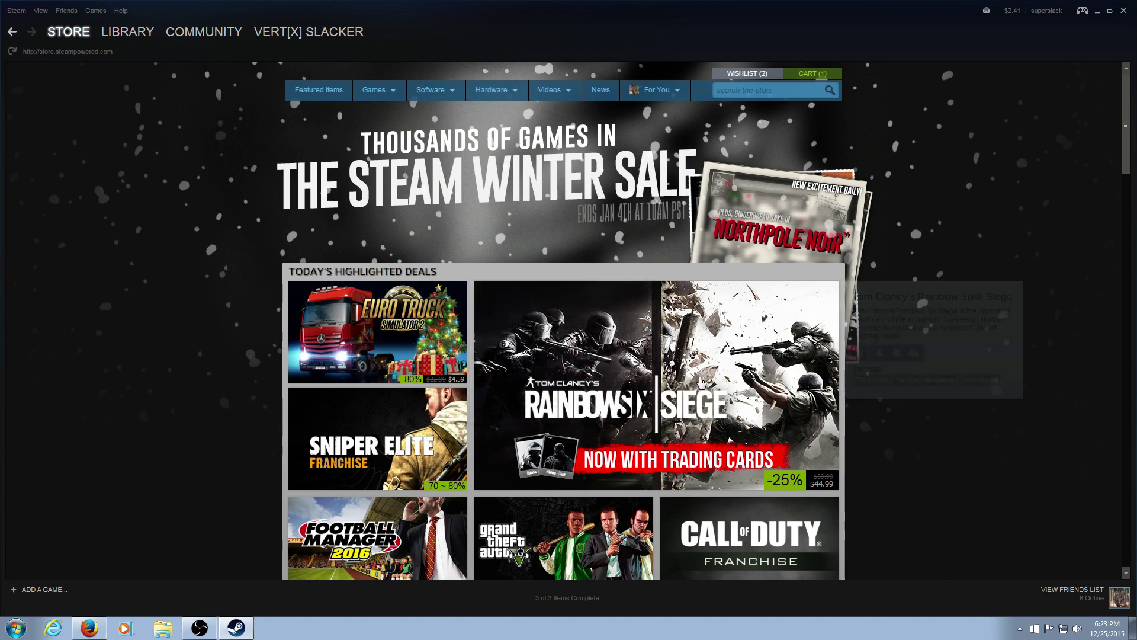
scroll(700, 414, "down", 2)
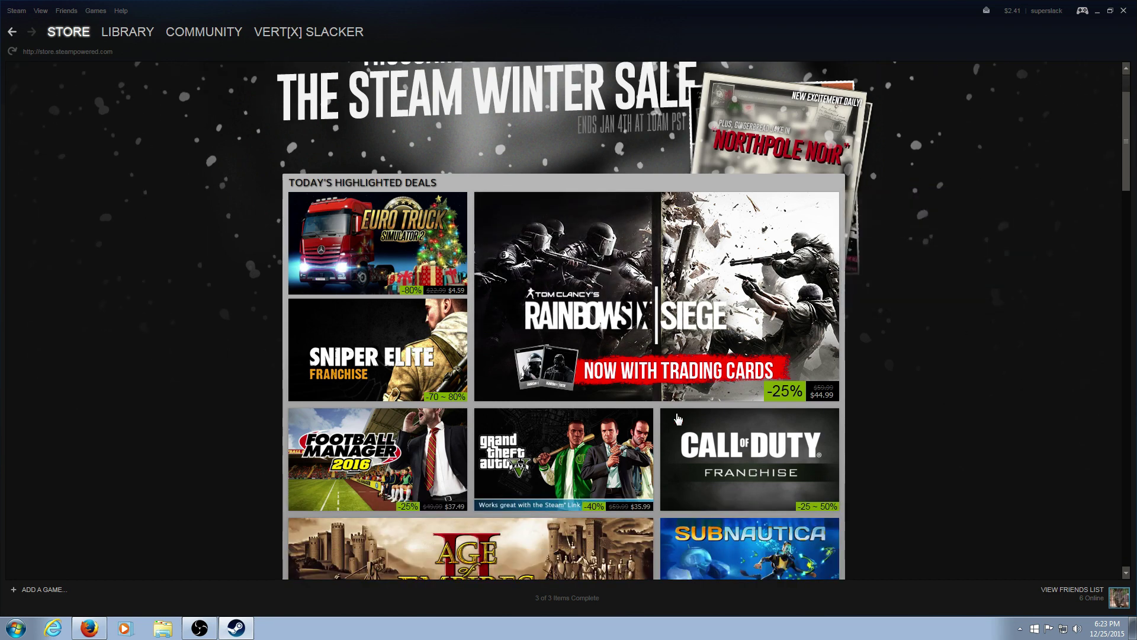
scroll(677, 418, "down", 3)
scroll(462, 455, "down", 2)
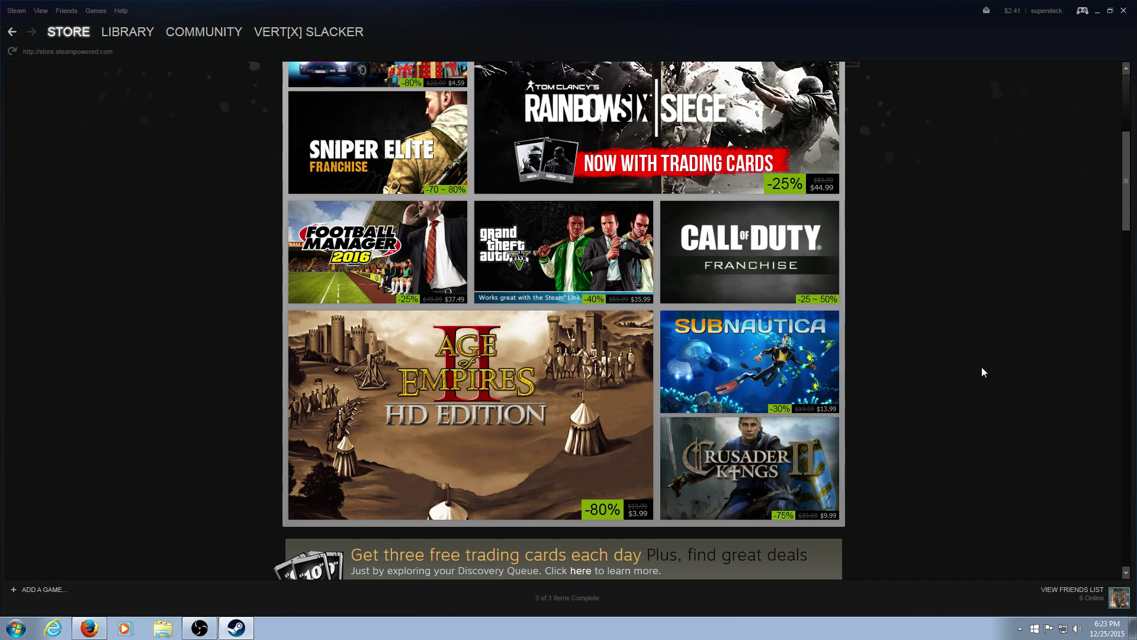
scroll(982, 372, "up", 3)
scroll(982, 372, "up", 3)
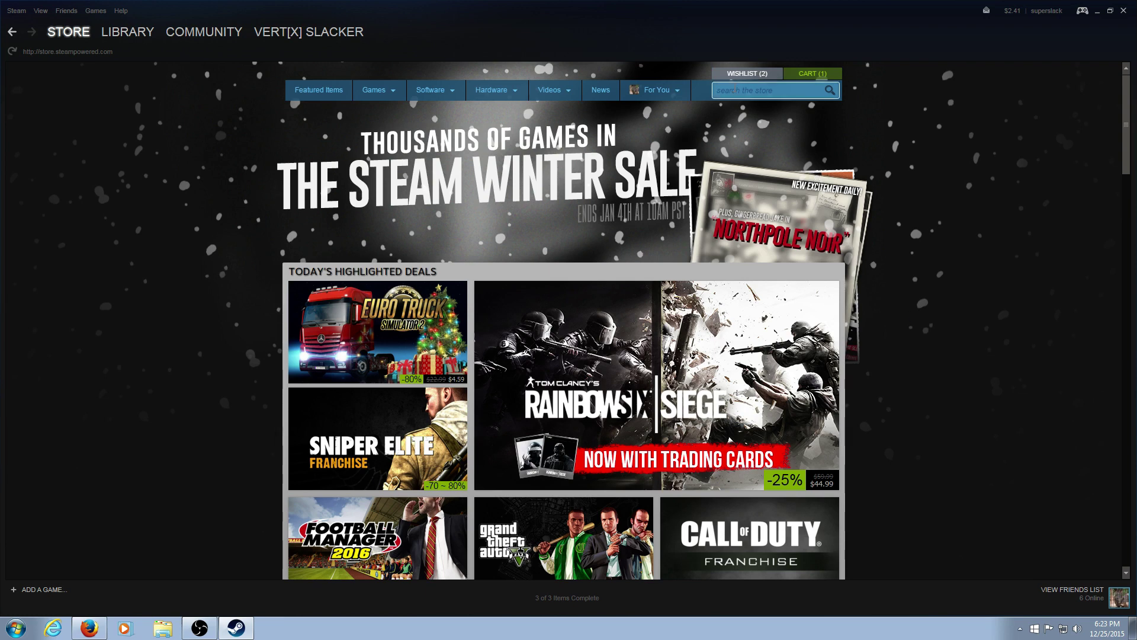
mouse_move(656, 90)
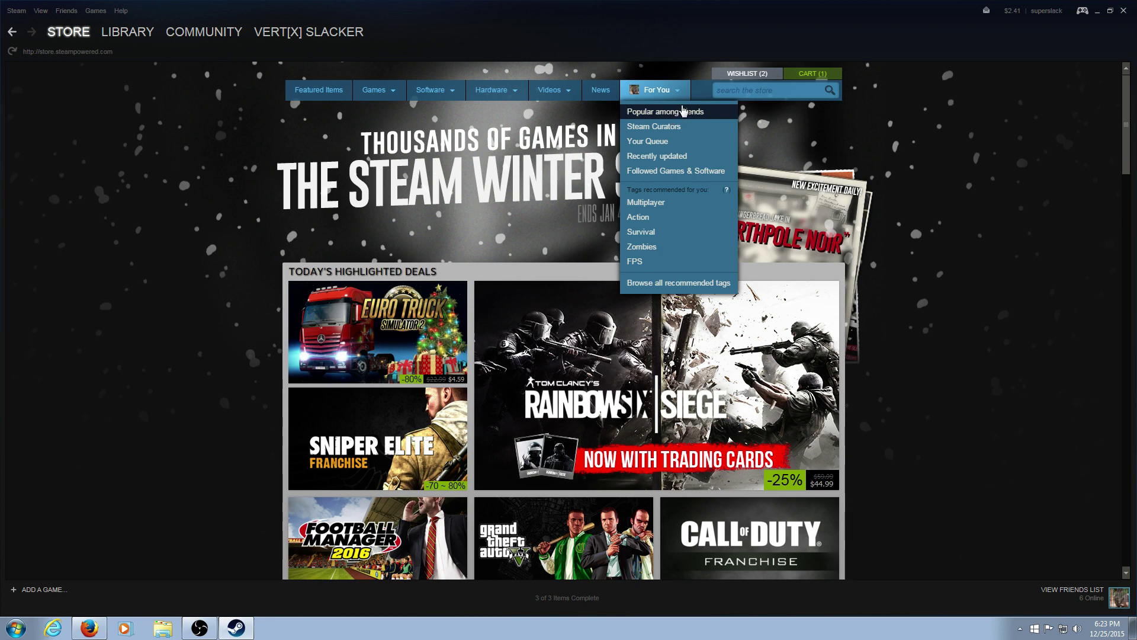
Search the store for 'fallout4' and go to the Fallout 4 page
left_click(765, 90)
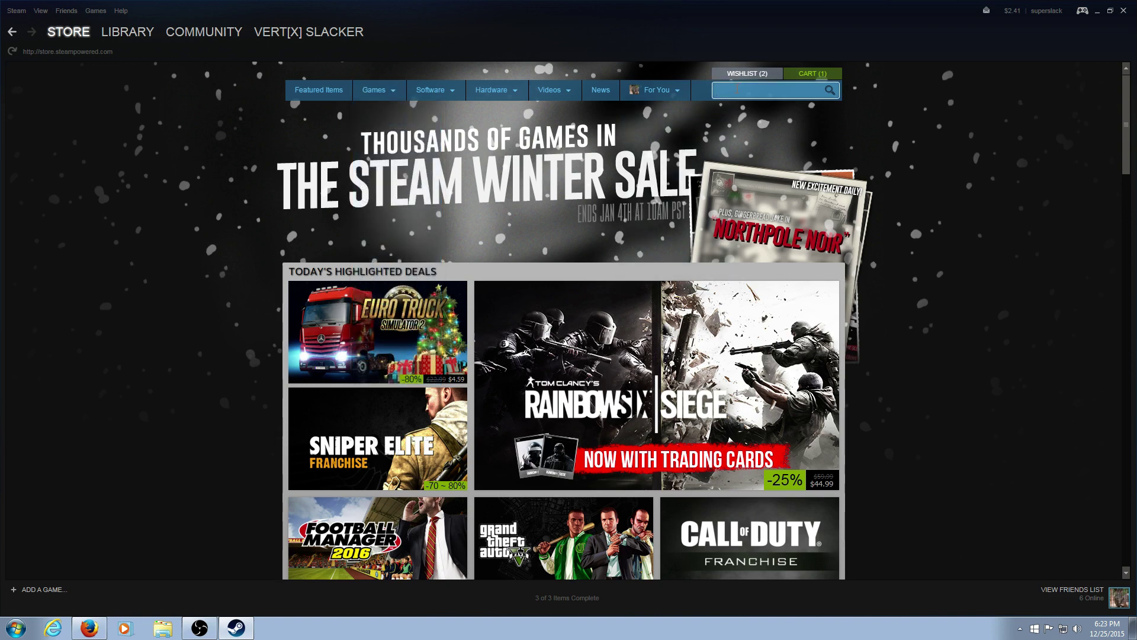
type("allout4")
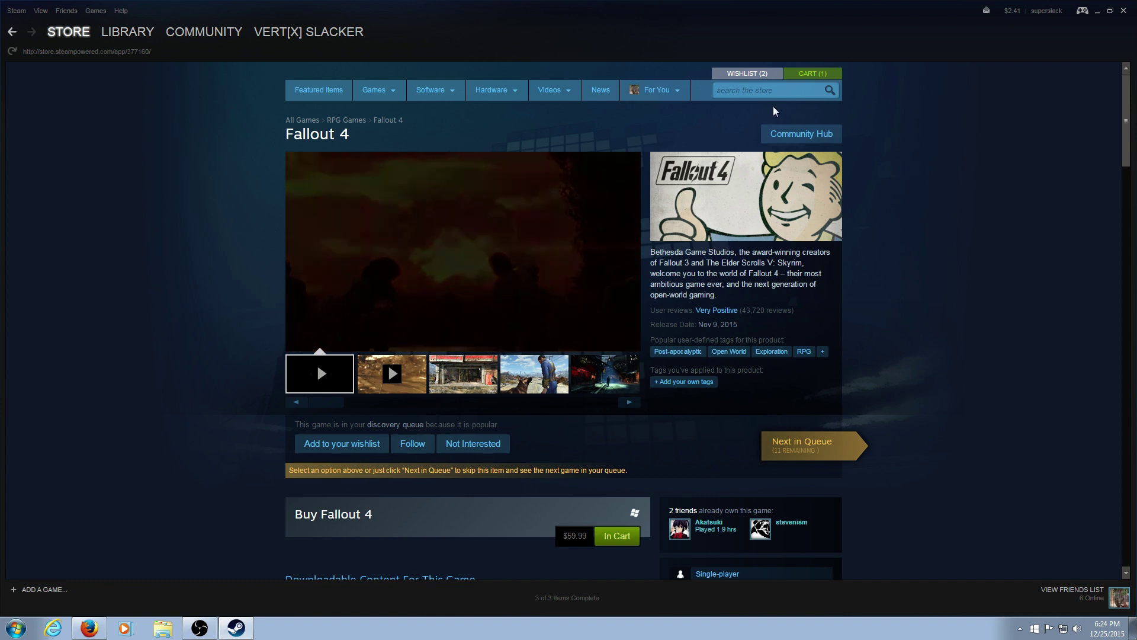
Find Call of Duty: Black Ops III with a 'call' search and add it to the cart
left_click(744, 90)
type("cal")
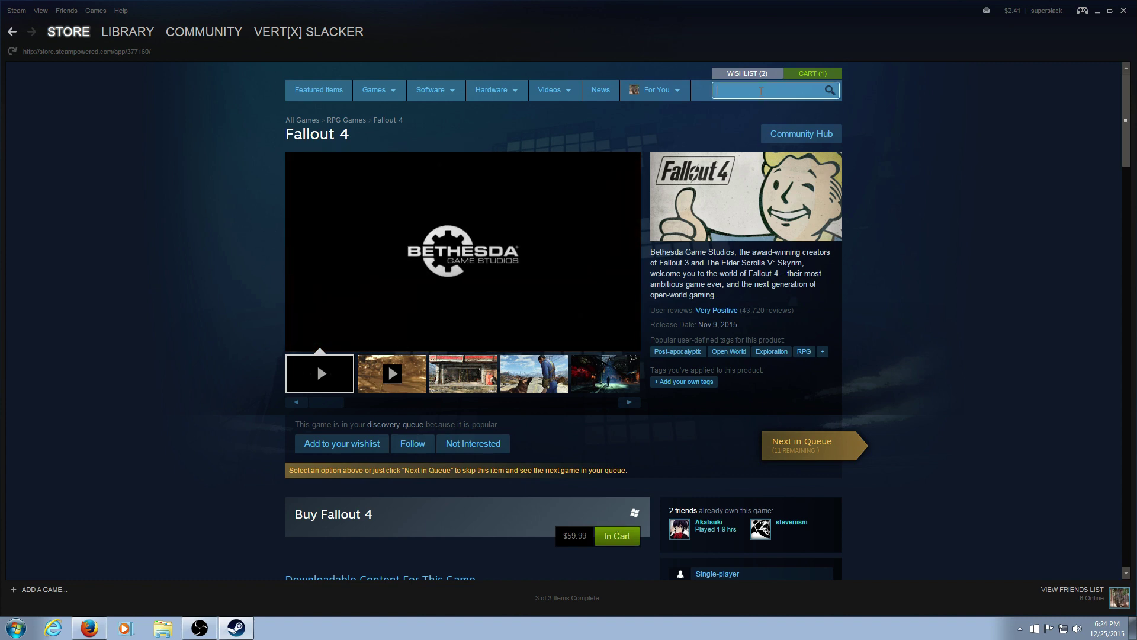
type("l")
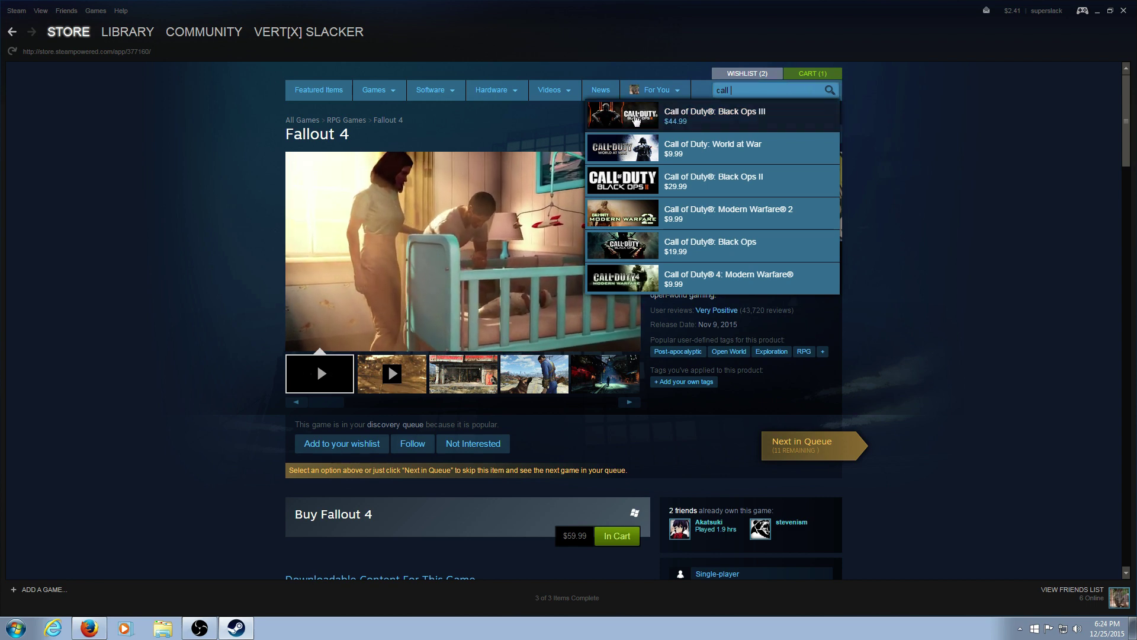
left_click(673, 119)
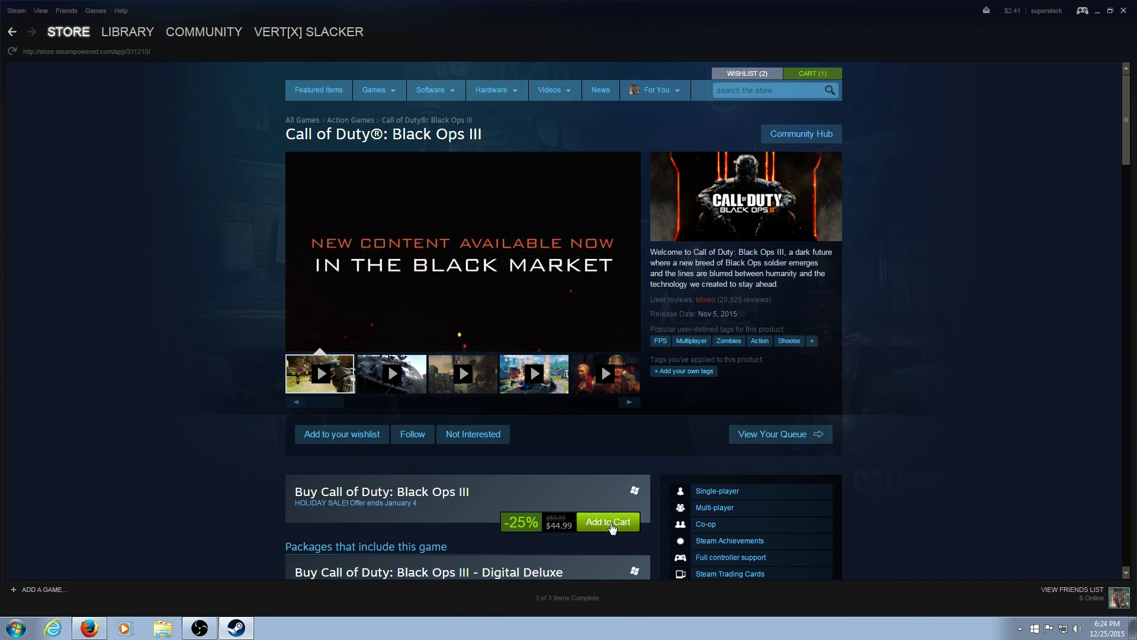
left_click(611, 528)
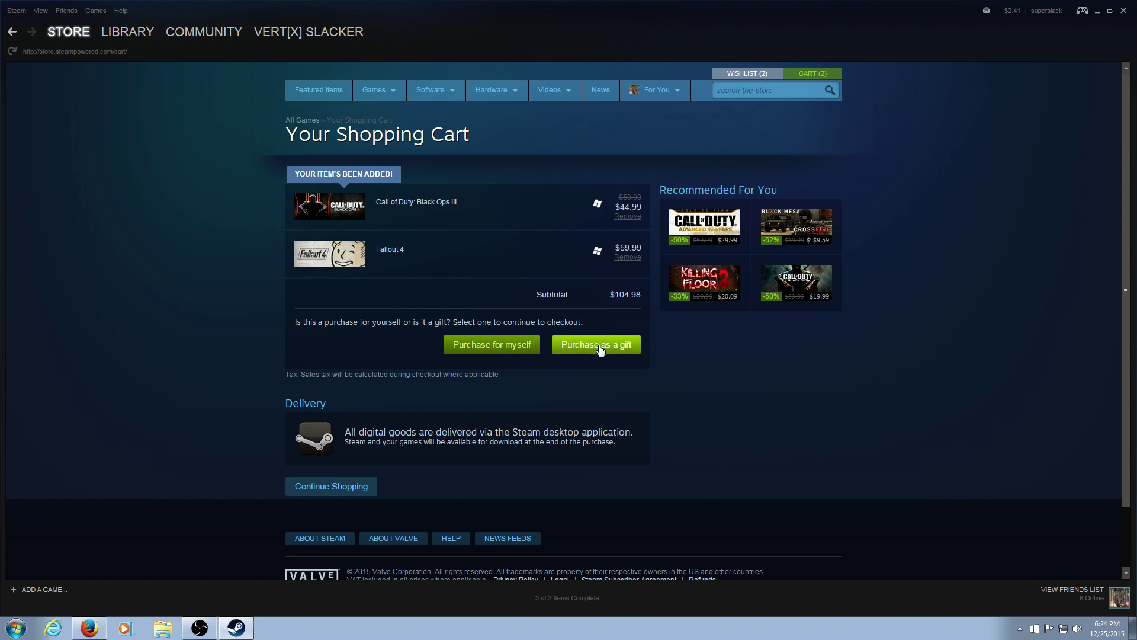
Purchase the cart as a gift, delivered directly through Steam to a friend
left_click(599, 346)
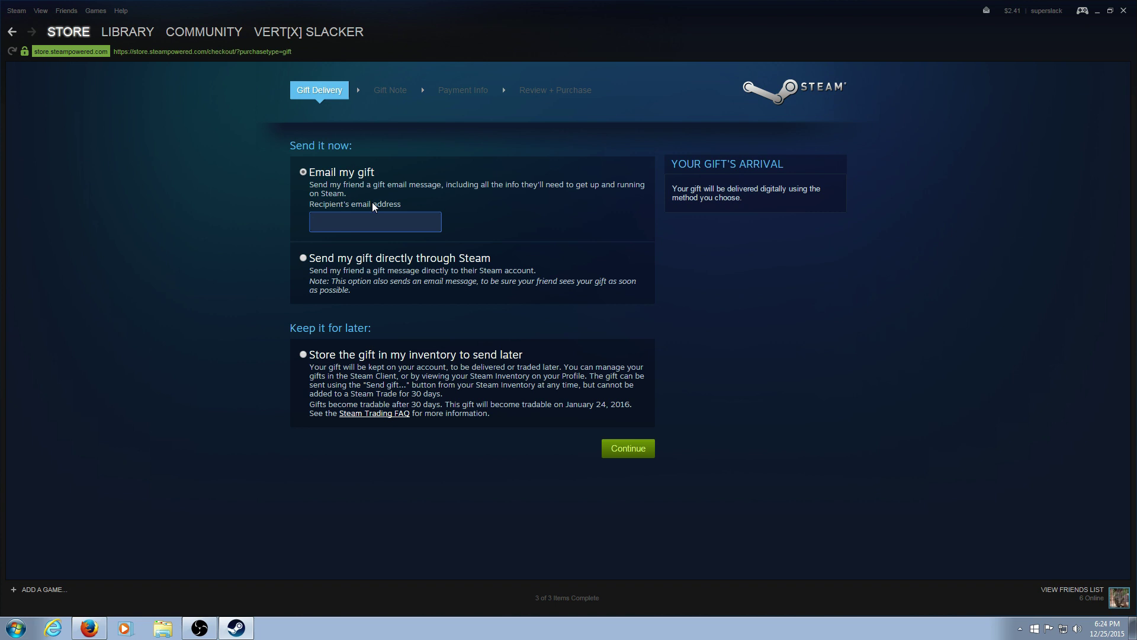
left_click(305, 257)
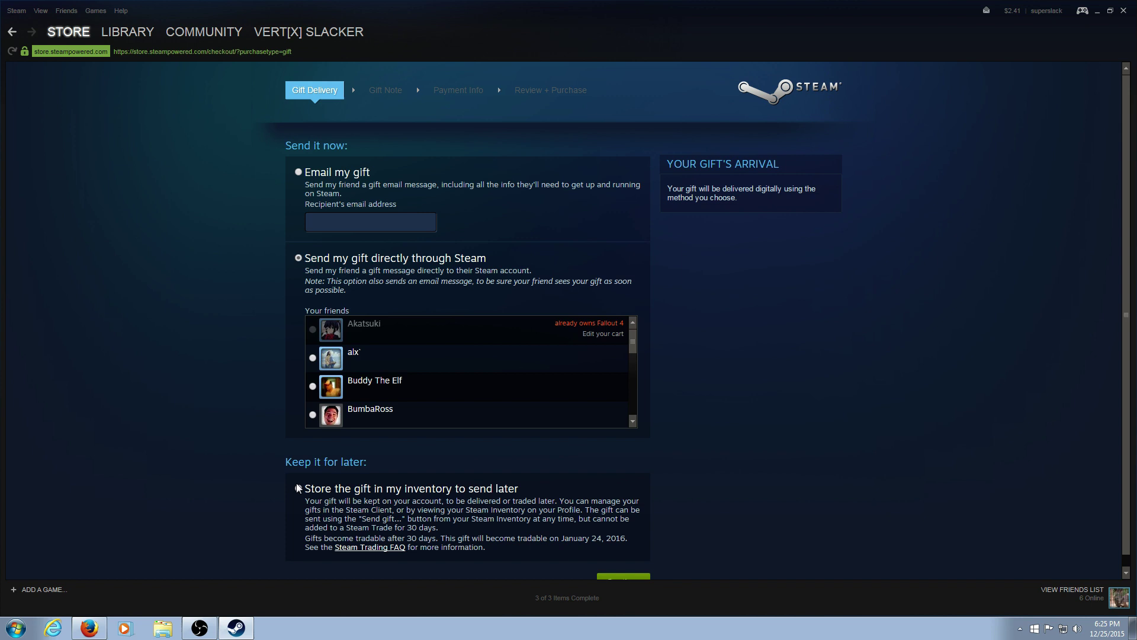
scroll(356, 516, "down", 1)
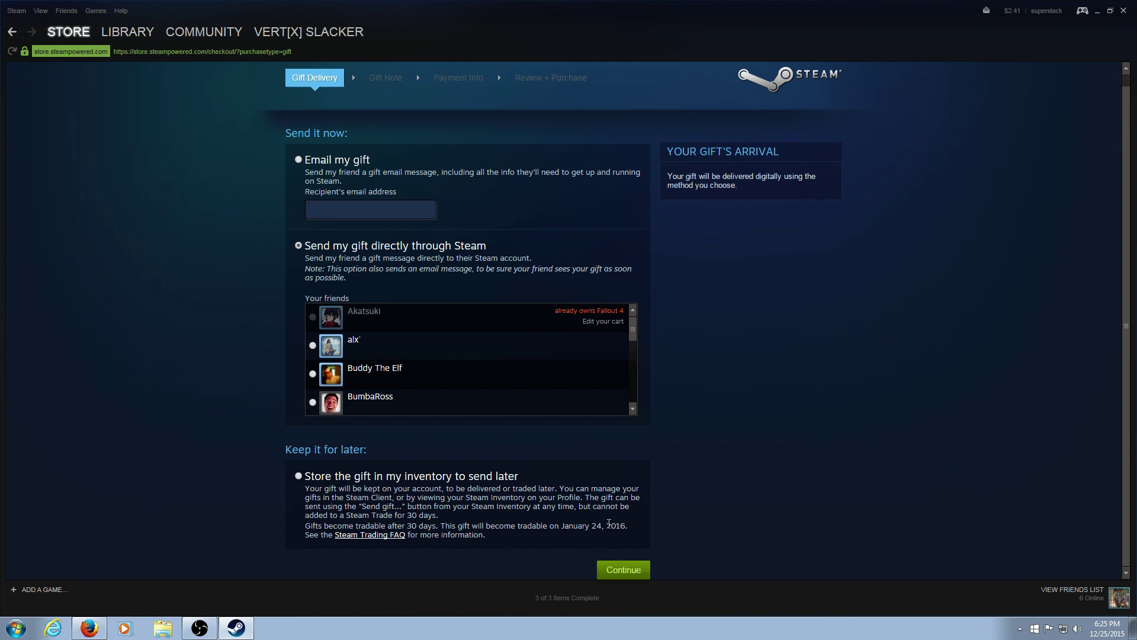
scroll(626, 569, "up", 1)
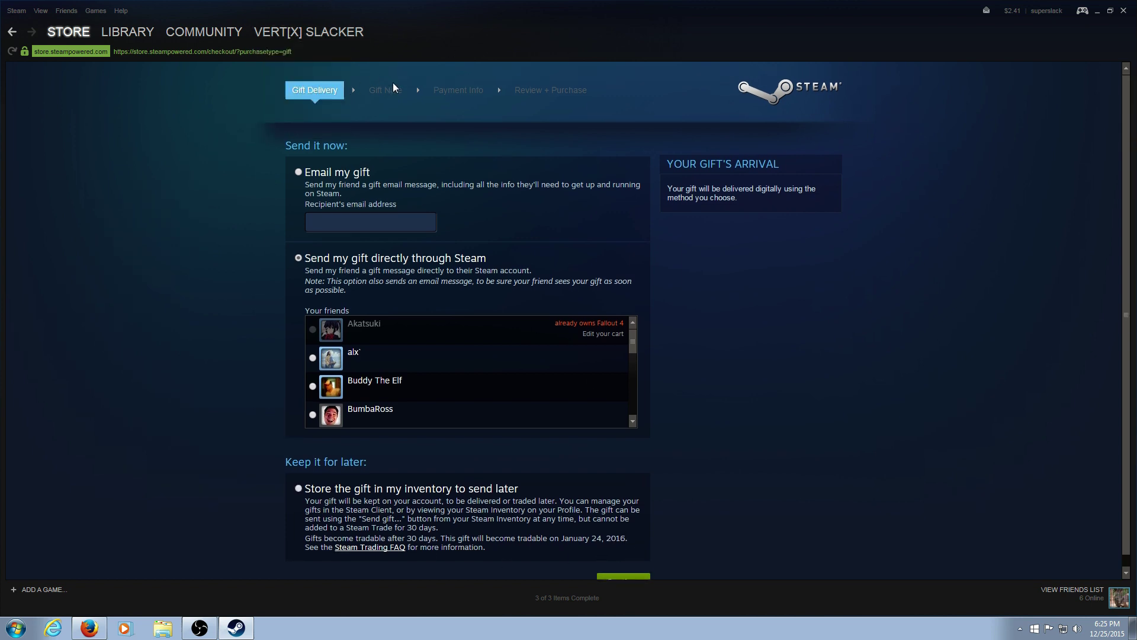
scroll(642, 580, "down", 1)
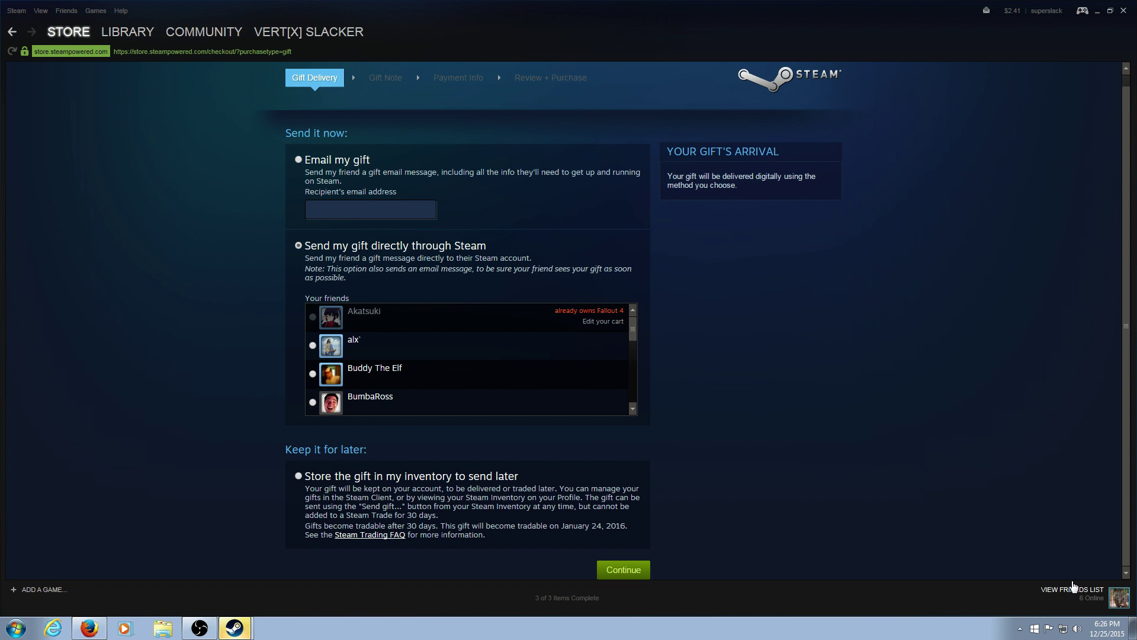
left_click(200, 627)
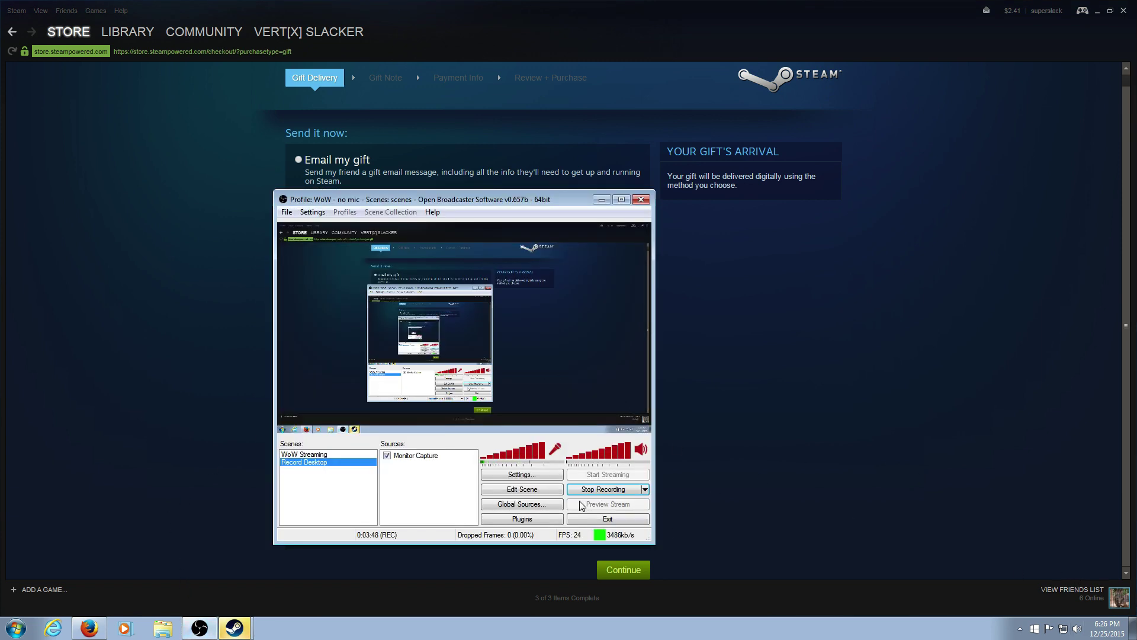